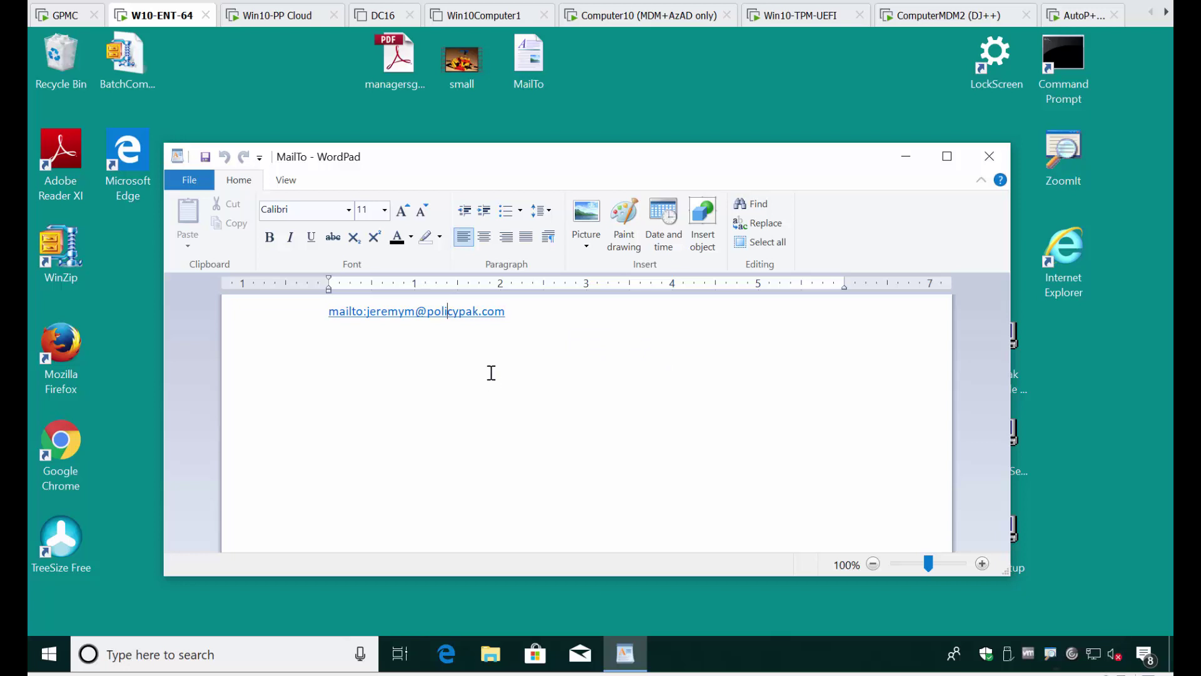
Test the mailto link in the MailTo document by opening it, then close the browser's compose window.
{"action": "left_click", "coordinate": [483, 323]}
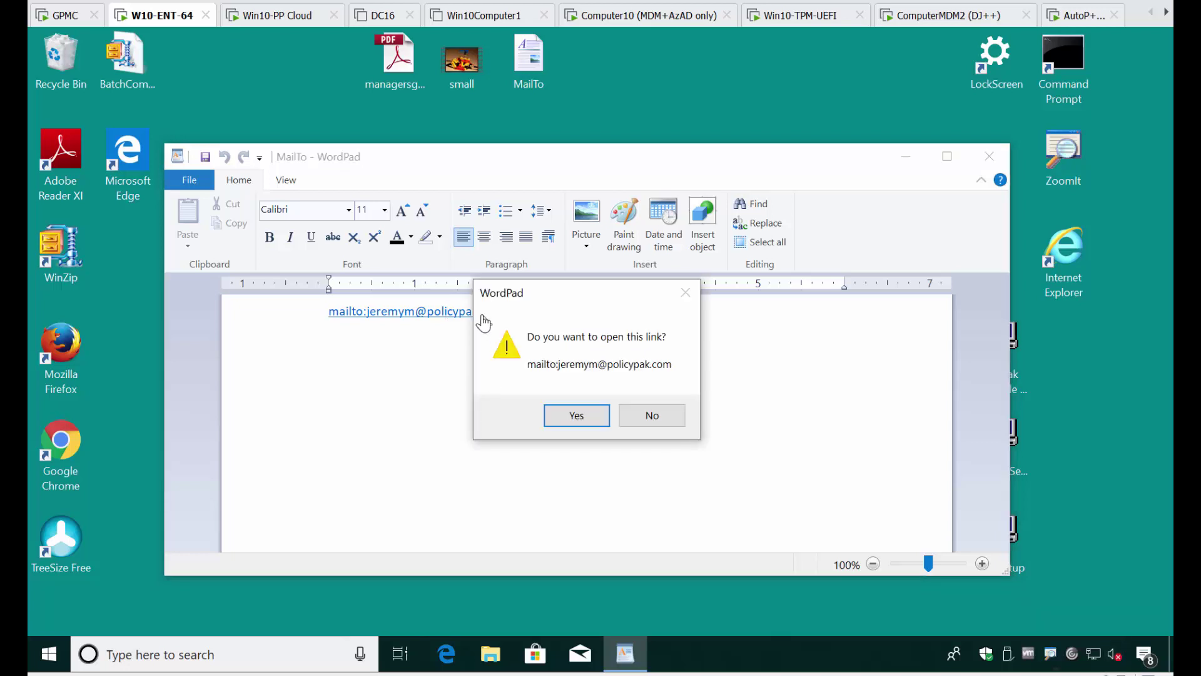
{"action": "left_click", "coordinate": [577, 416]}
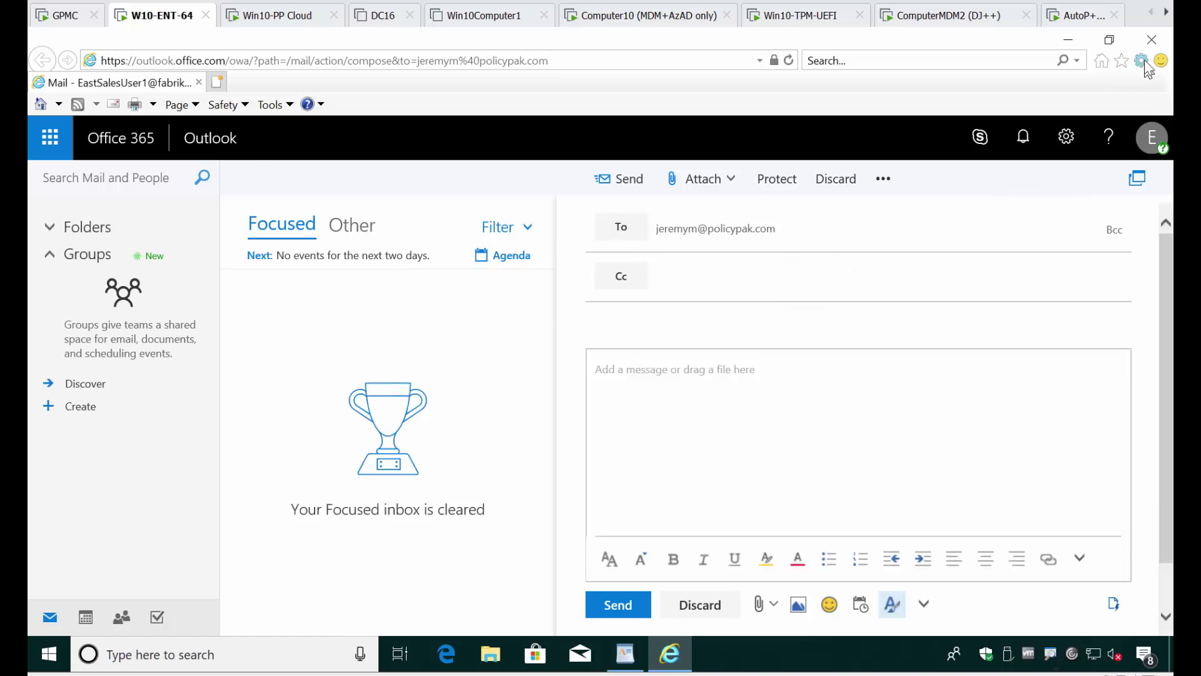
{"action": "left_click", "coordinate": [1152, 39]}
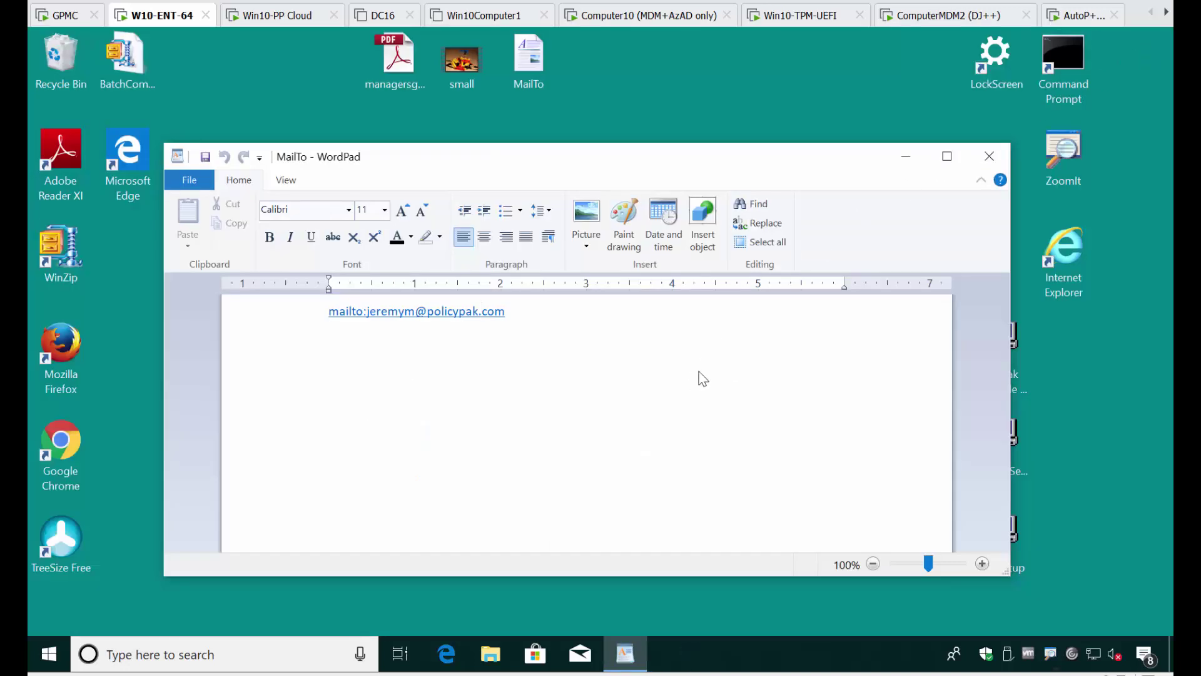
Open a command prompt, change to C:\temp, list its files and open a1.bat in Notepad.
{"action": "left_click", "coordinate": [914, 113]}
{"action": "left_click", "coordinate": [1065, 63]}
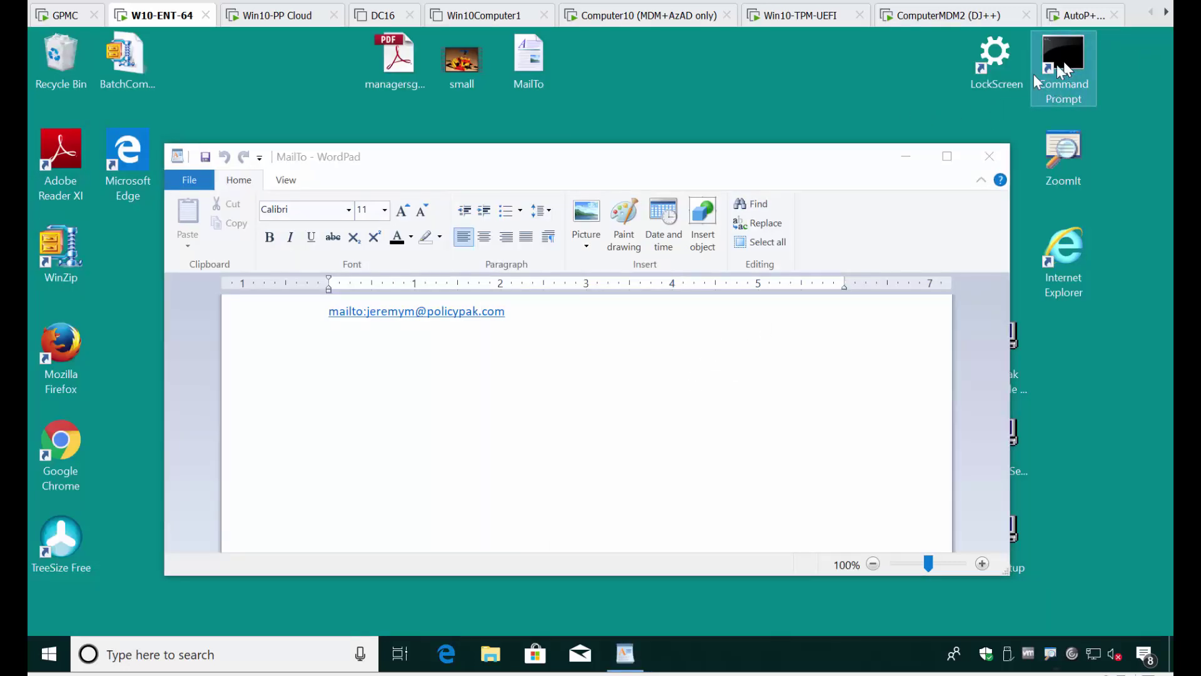
{"action": "double_click", "coordinate": [1063, 65]}
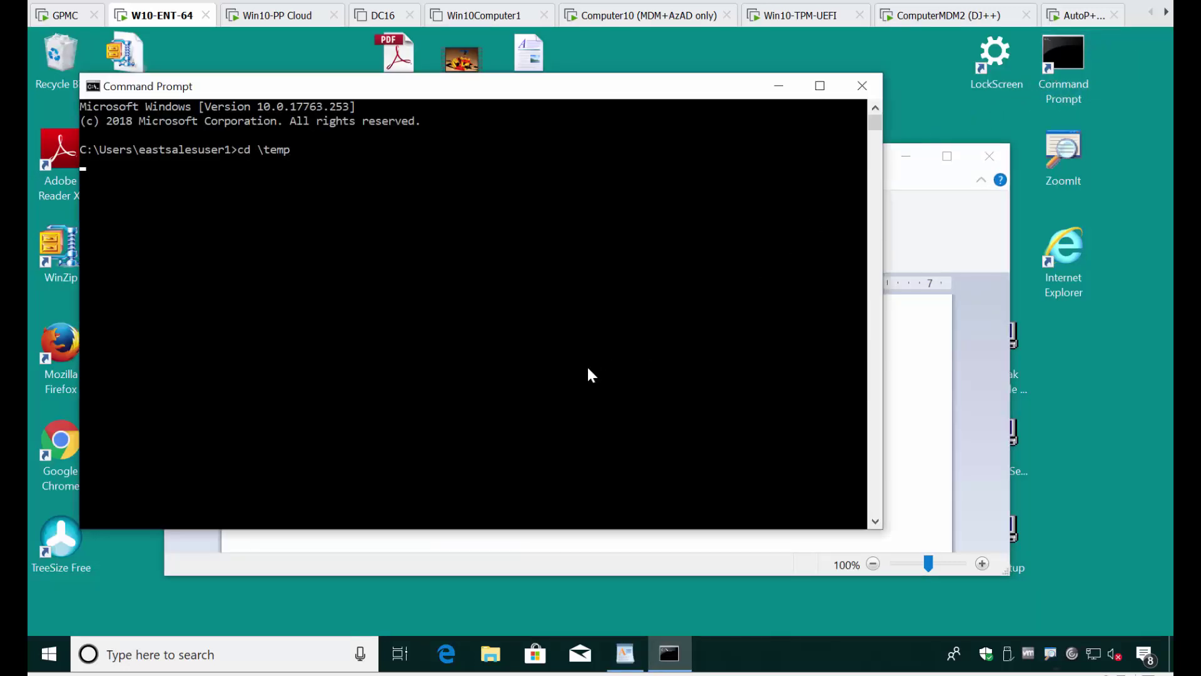
{"action": "type", "text": "dir"}
{"action": "key", "text": "Return"}
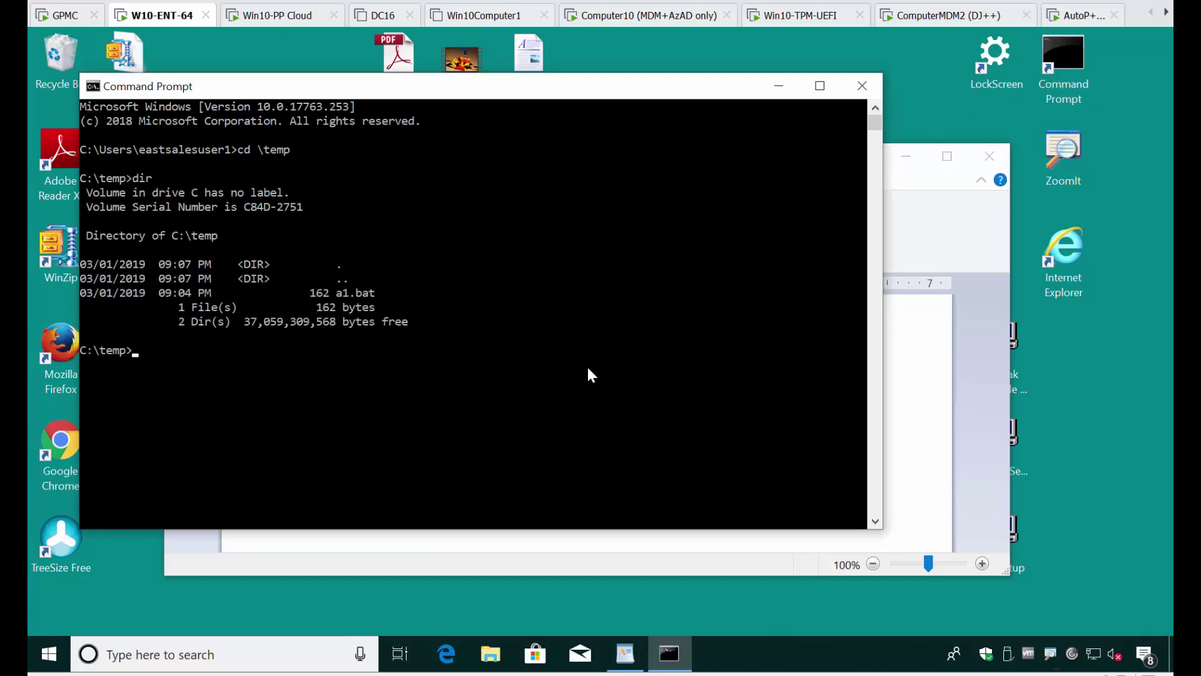
{"action": "type", "text": "nopt"}
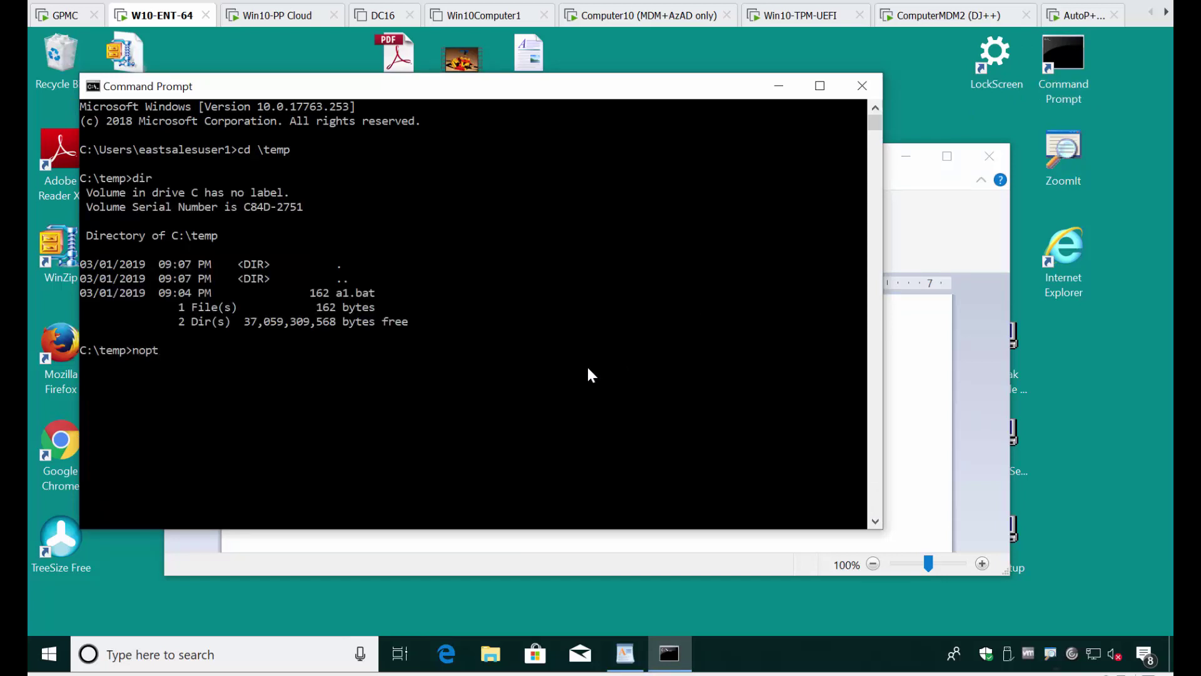
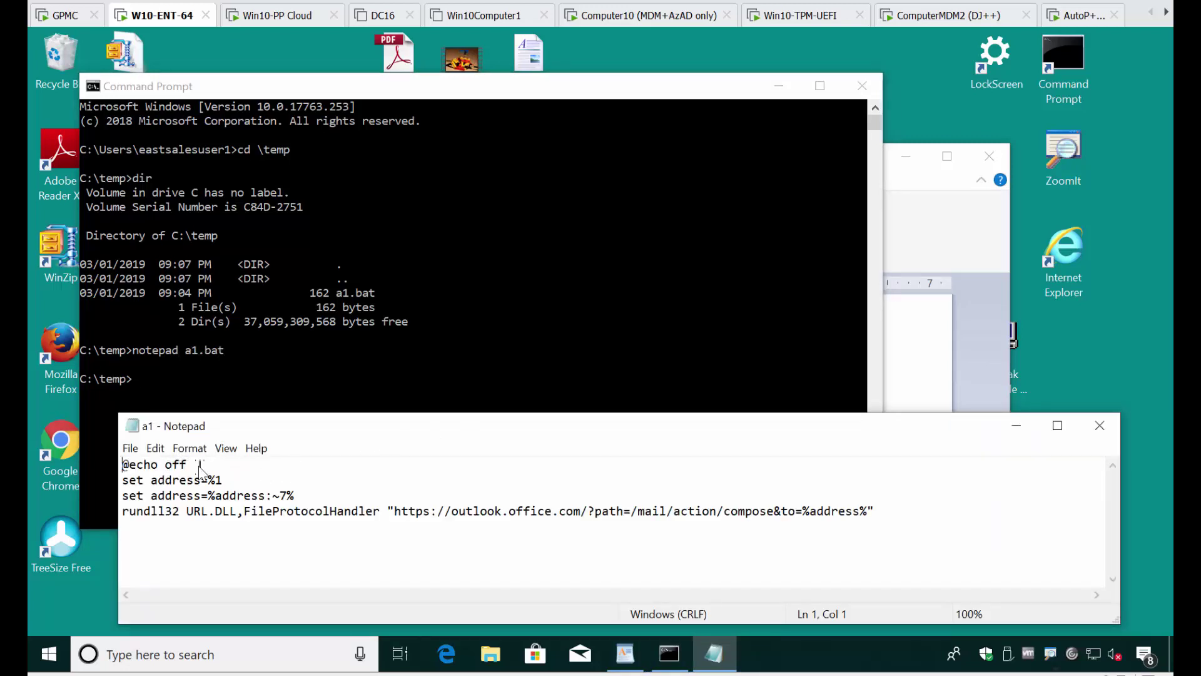
Examine the a1.bat script with the command prompt minimized, highlighting its Outlook compose URL, and close Notepad.
{"action": "left_click", "coordinate": [202, 468]}
{"action": "left_click", "coordinate": [779, 86]}
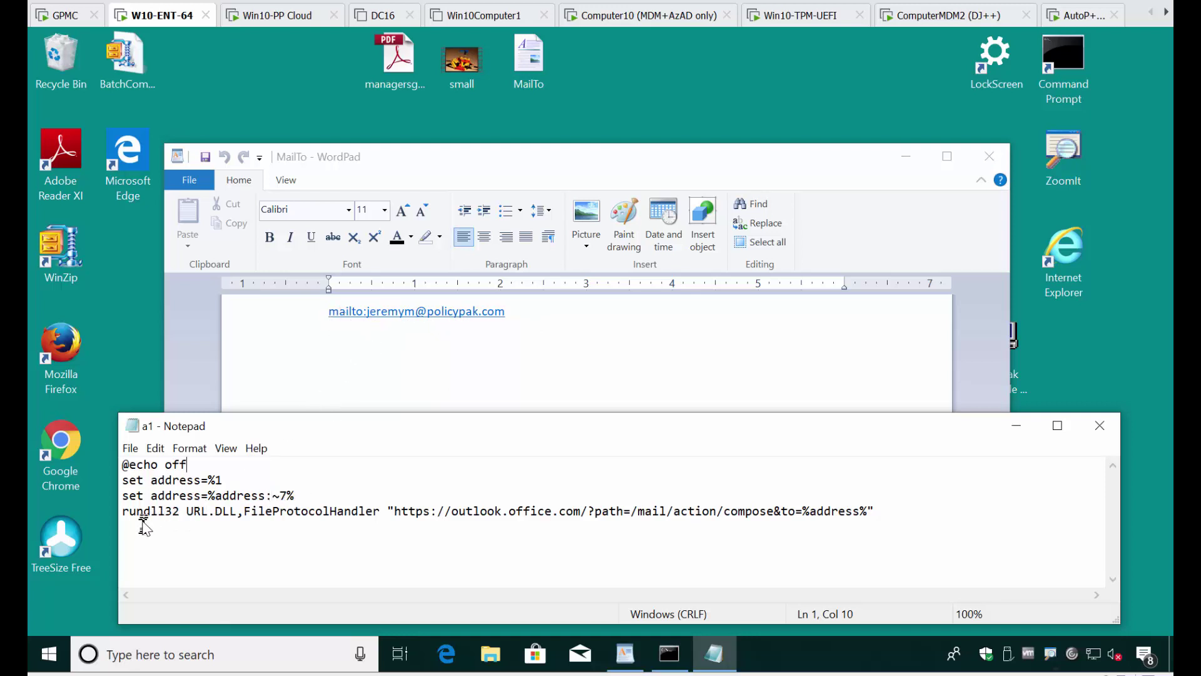
{"action": "left_click_drag", "start_coordinate": [143, 520], "coordinate": [780, 512]}
{"action": "left_click", "coordinate": [438, 516]}
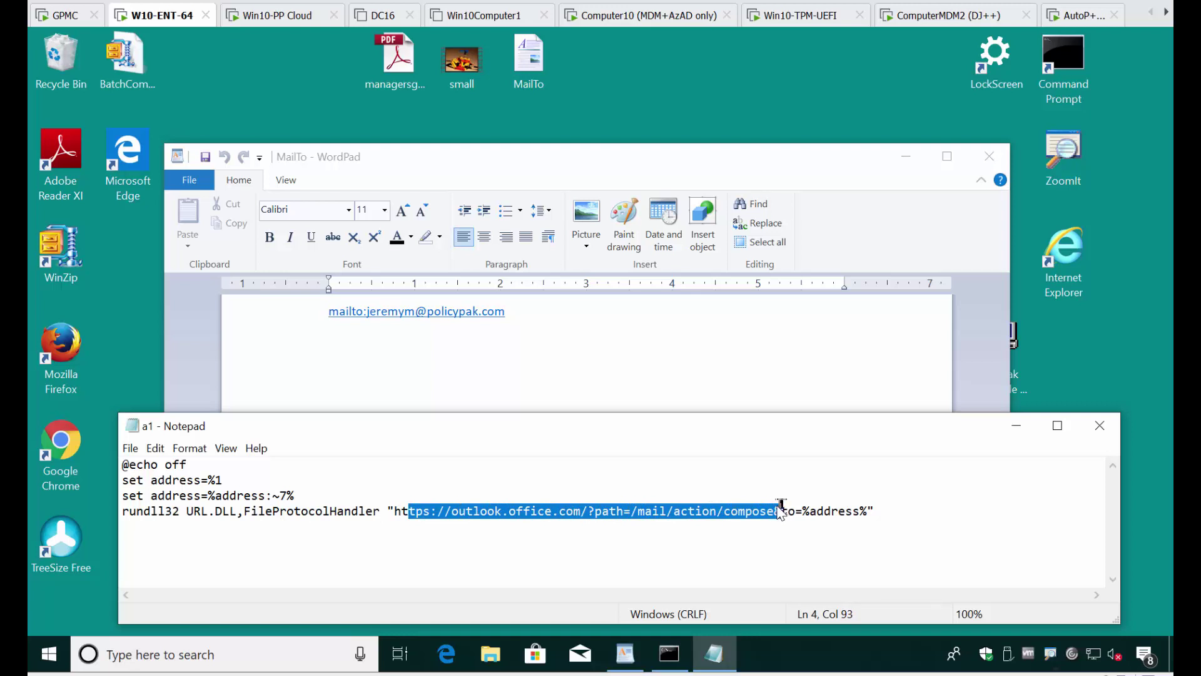
{"action": "left_click", "coordinate": [769, 512]}
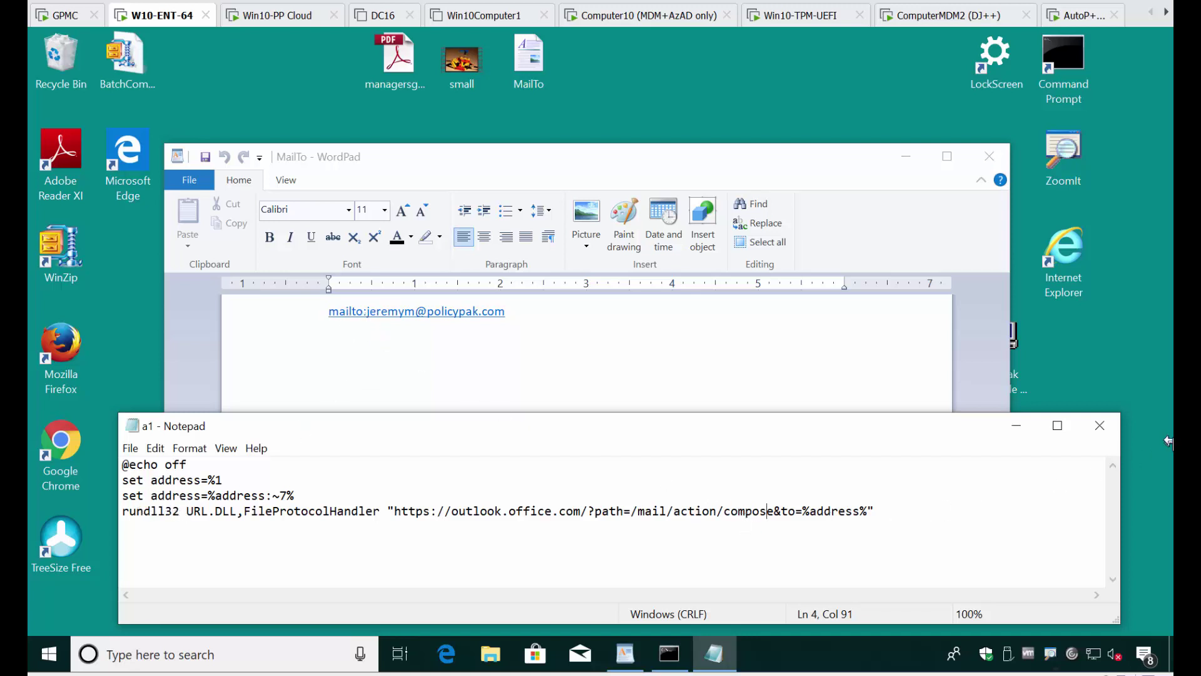
{"action": "left_click", "coordinate": [1117, 428]}
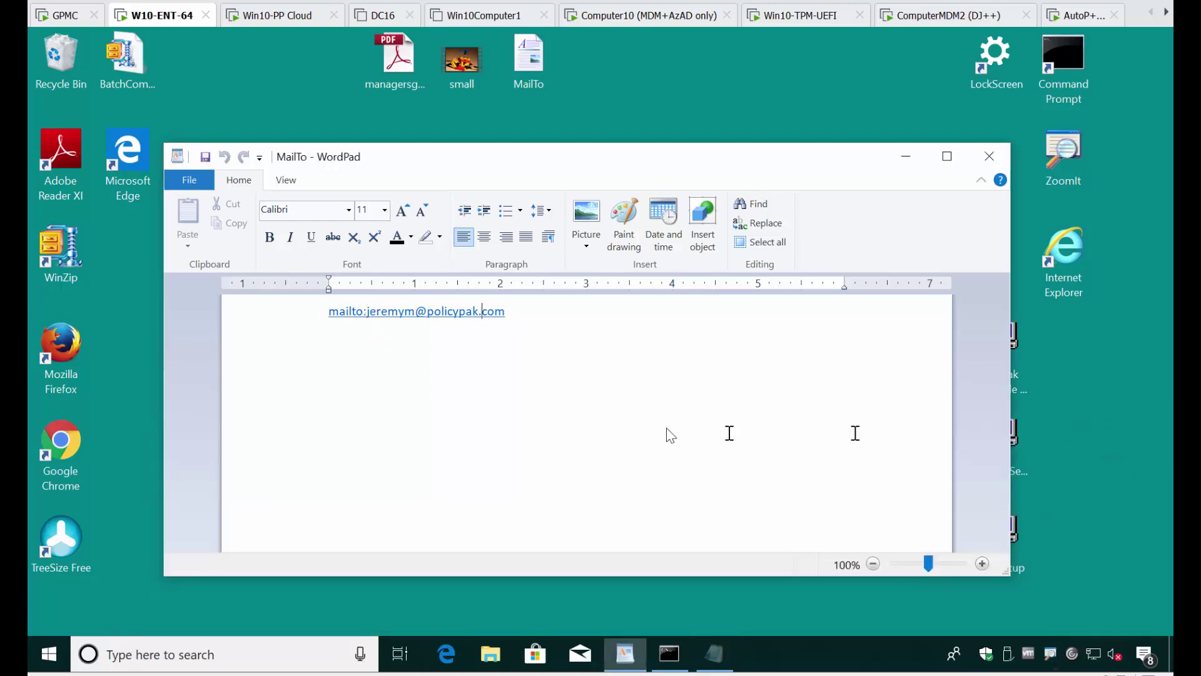
Open the document's mailto link again to see the script's effect, then close the Outlook web window.
{"action": "left_click", "coordinate": [431, 313]}
{"action": "left_click", "coordinate": [566, 419]}
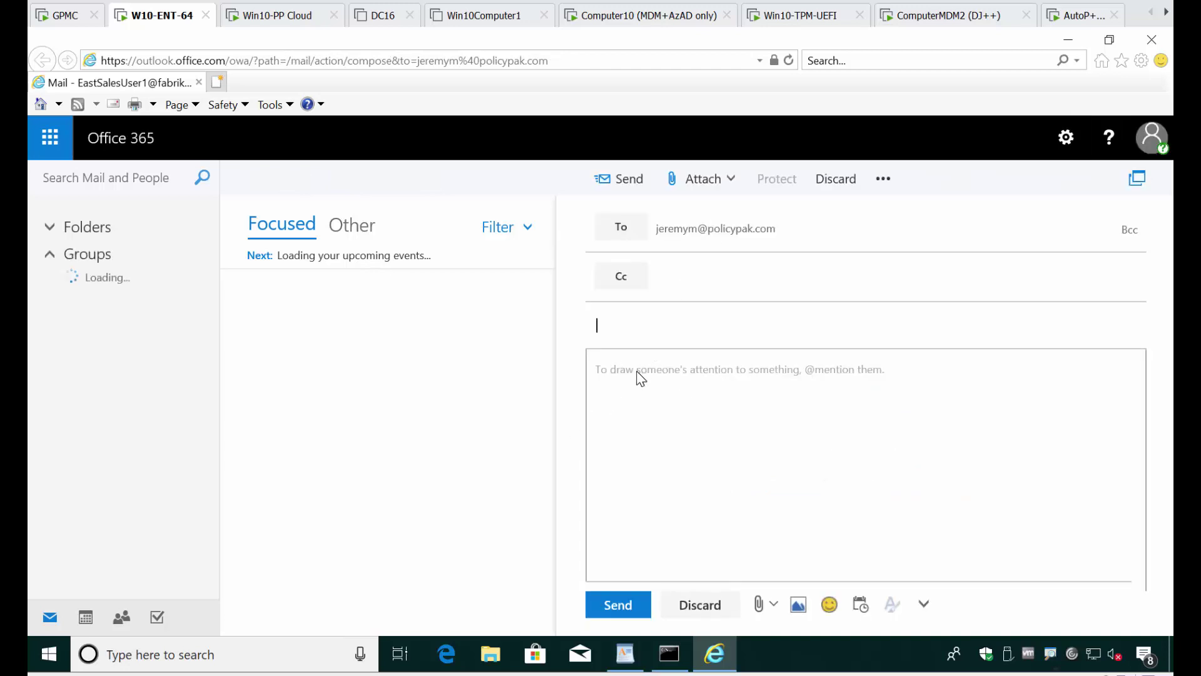
{"action": "left_click", "coordinate": [1152, 44]}
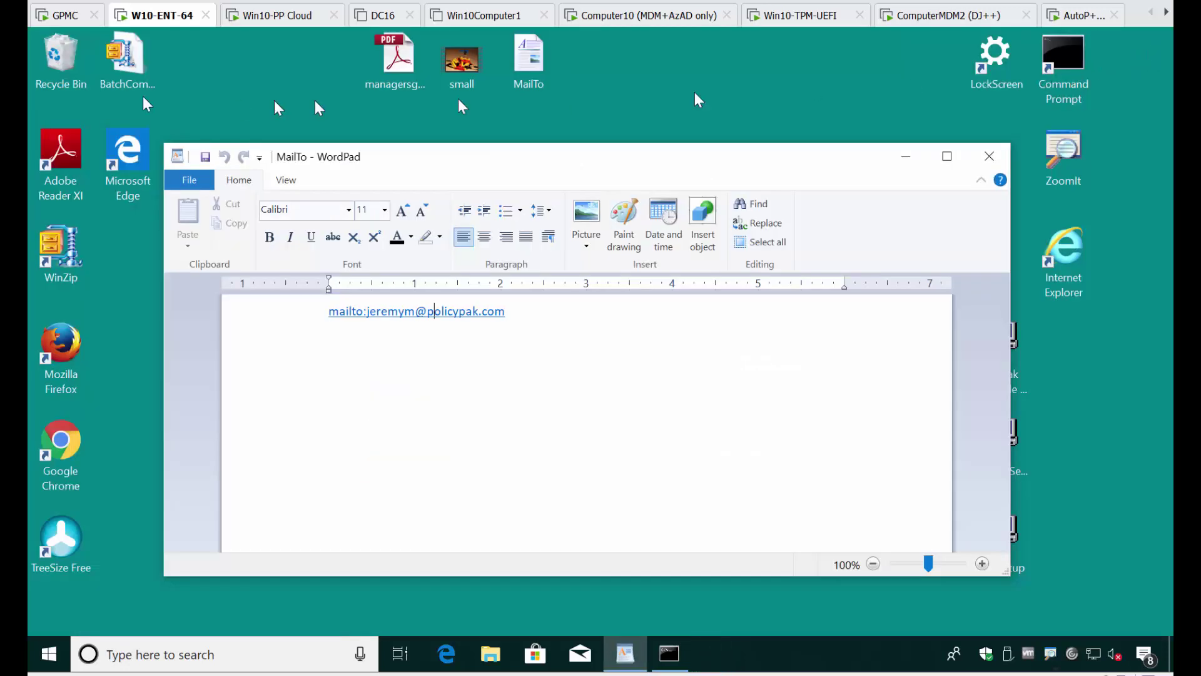
Switch to the GPMC machine and review the MAILTO by BAT policy in File Associations Manager without changing it.
{"action": "left_click", "coordinate": [62, 19]}
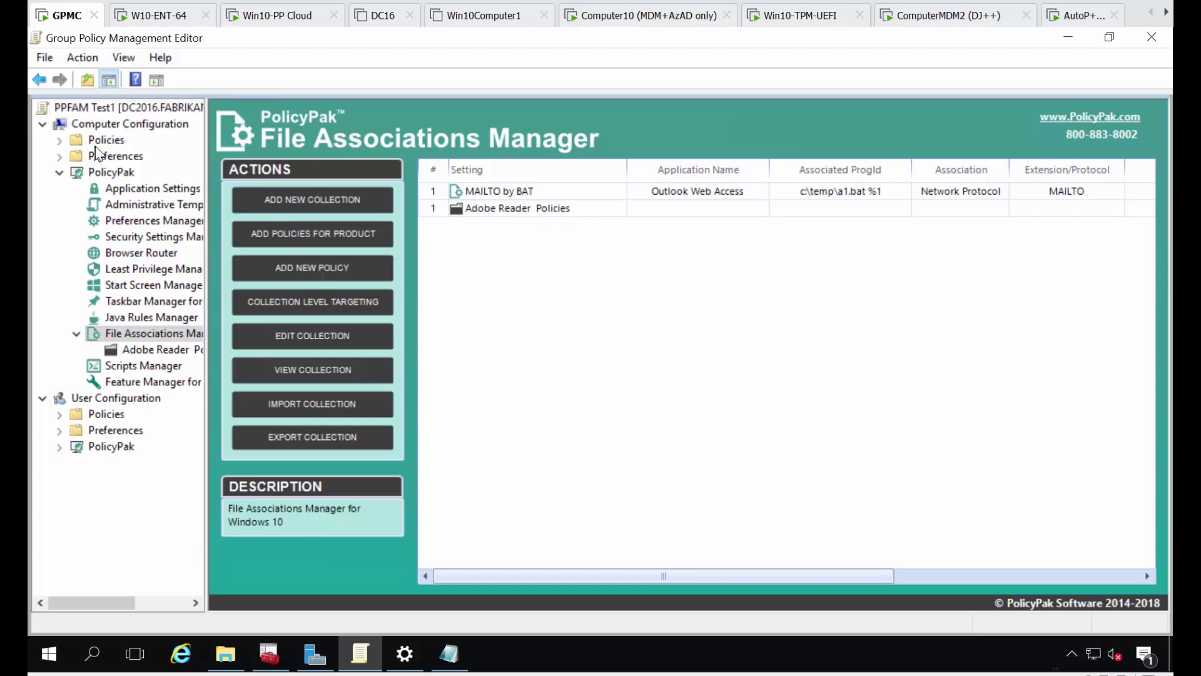
{"action": "left_click", "coordinate": [495, 192]}
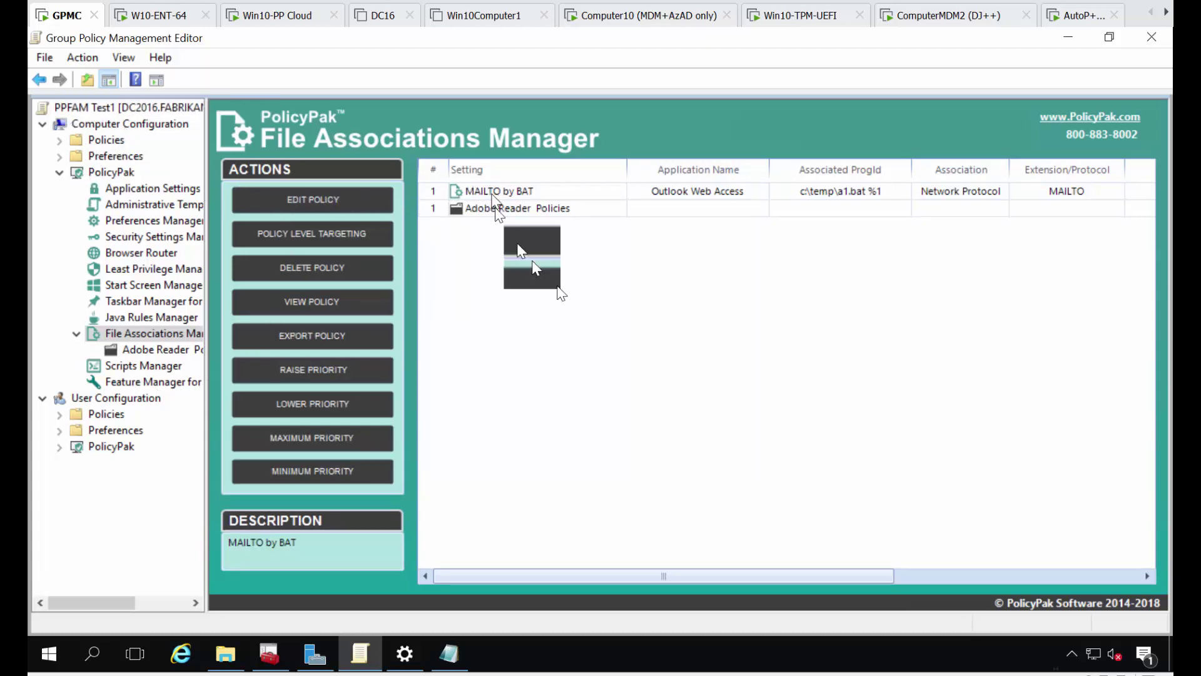
{"action": "double_click", "coordinate": [492, 194]}
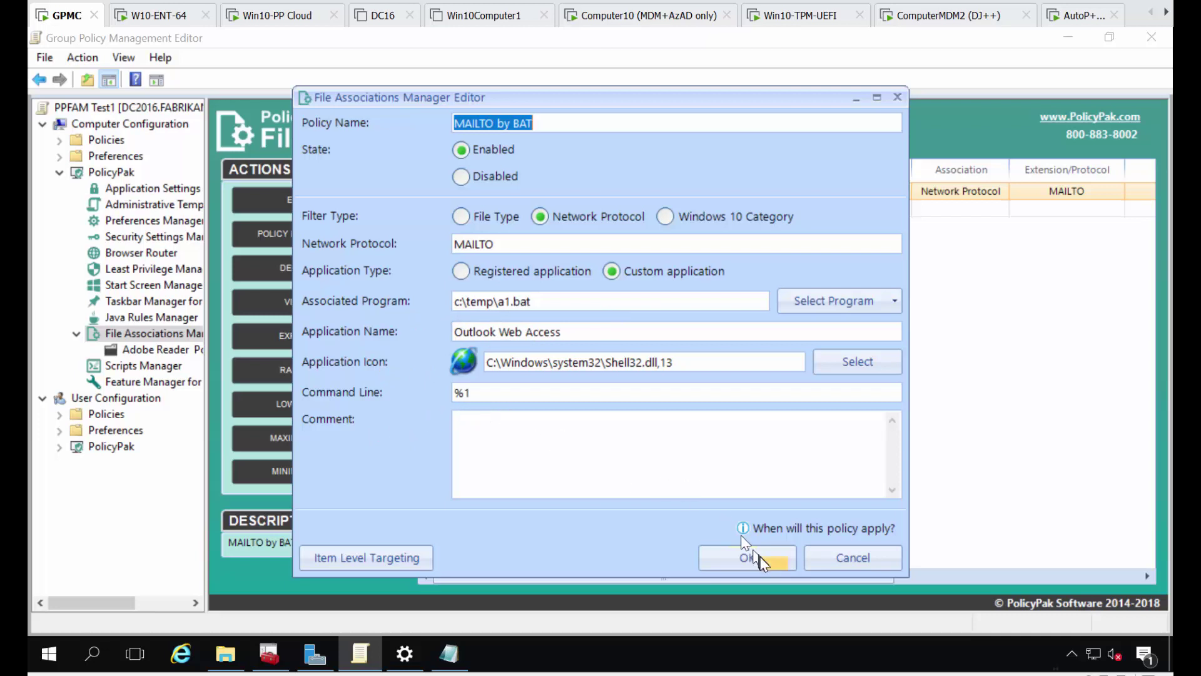
{"action": "left_click", "coordinate": [867, 557]}
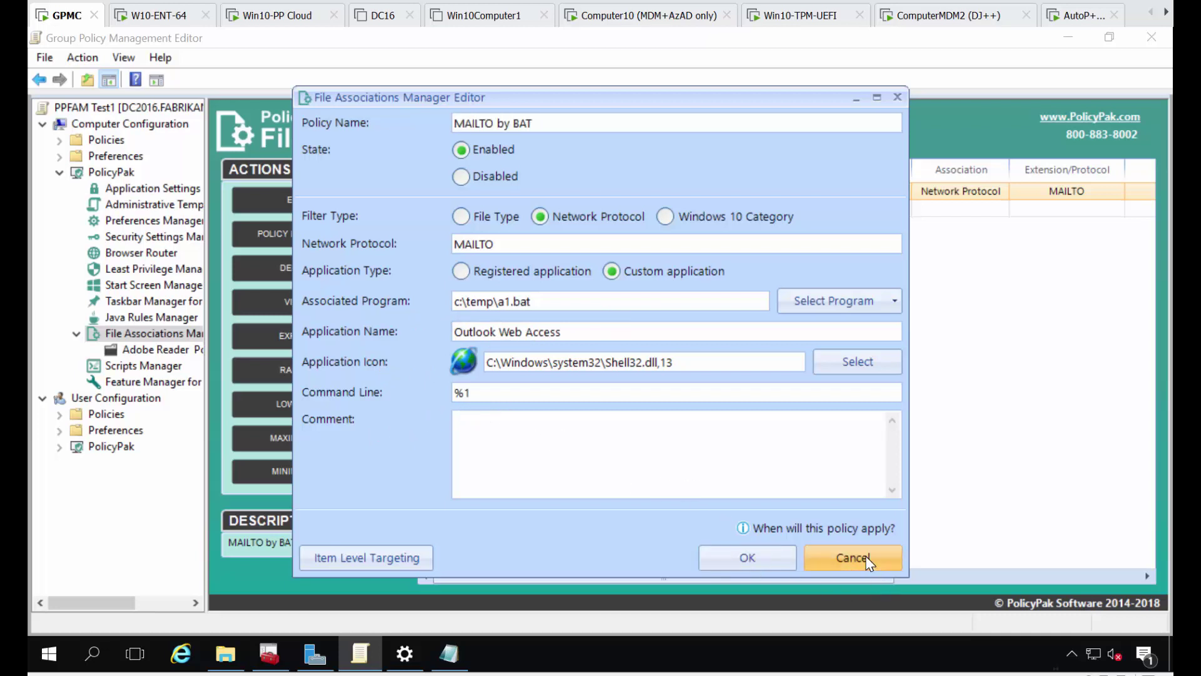
Open the PPBR: Demo 3 policy object on the GPMC machine for editing in a maximized editor window.
{"action": "left_click", "coordinate": [162, 15]}
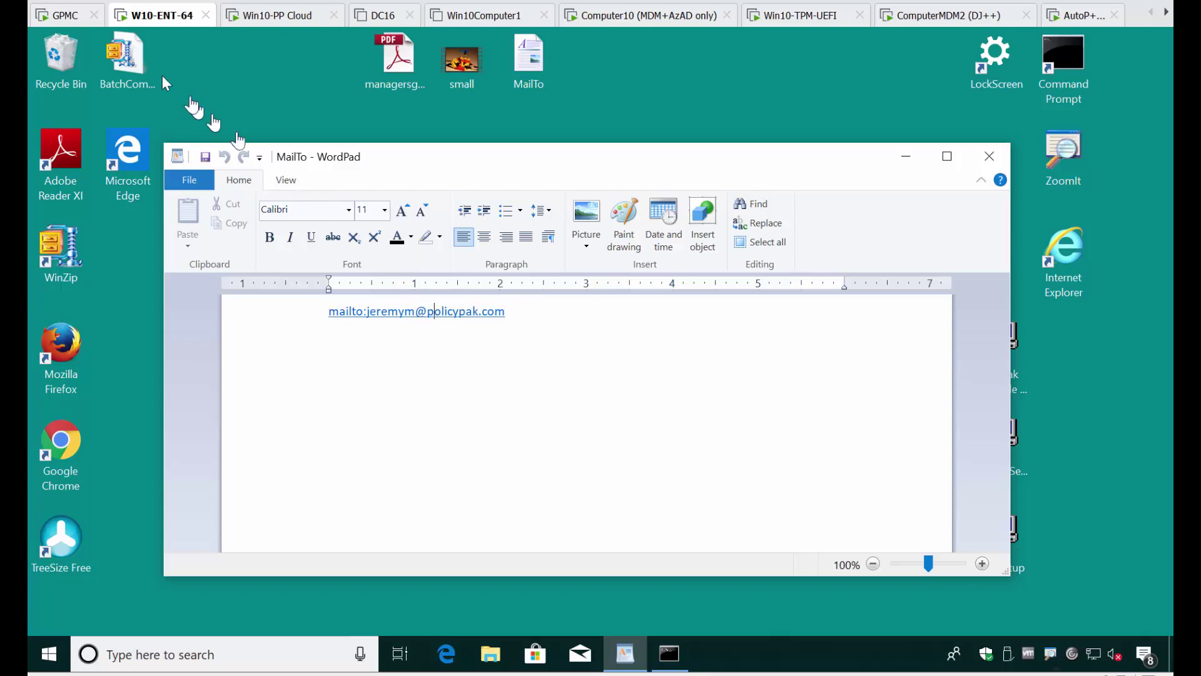
{"action": "left_click", "coordinate": [62, 15]}
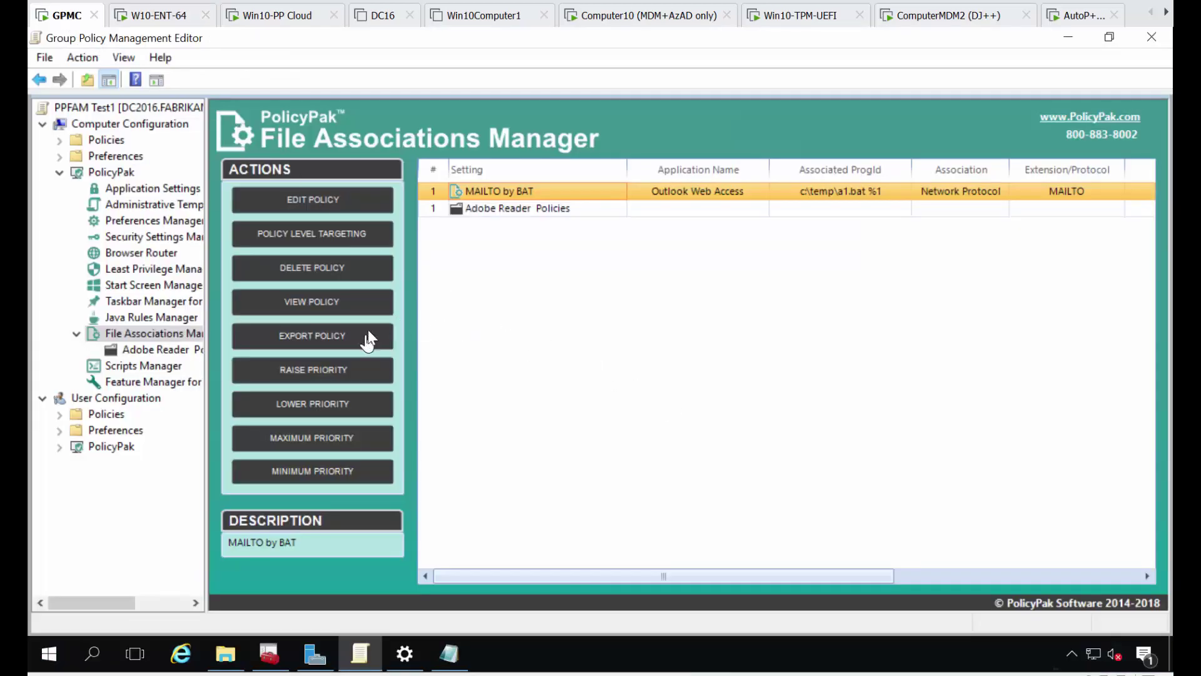
{"action": "double_click", "coordinate": [232, 41]}
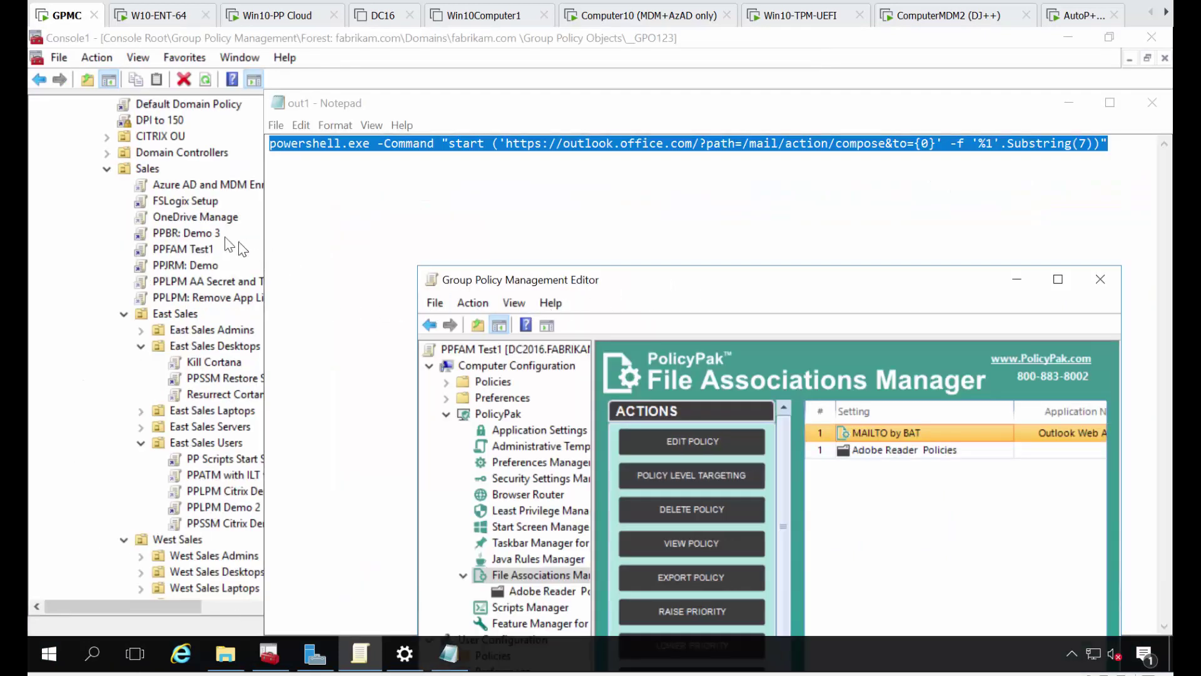
{"action": "right_click", "coordinate": [190, 233]}
{"action": "left_click", "coordinate": [213, 248]}
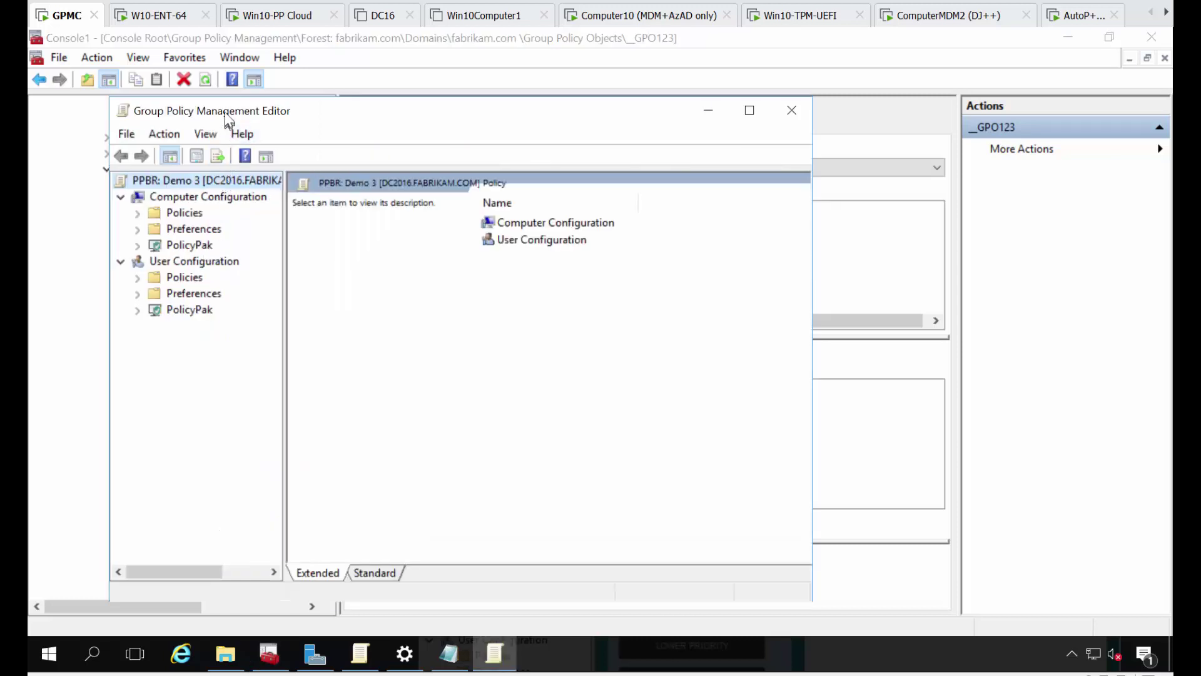
{"action": "double_click", "coordinate": [228, 113]}
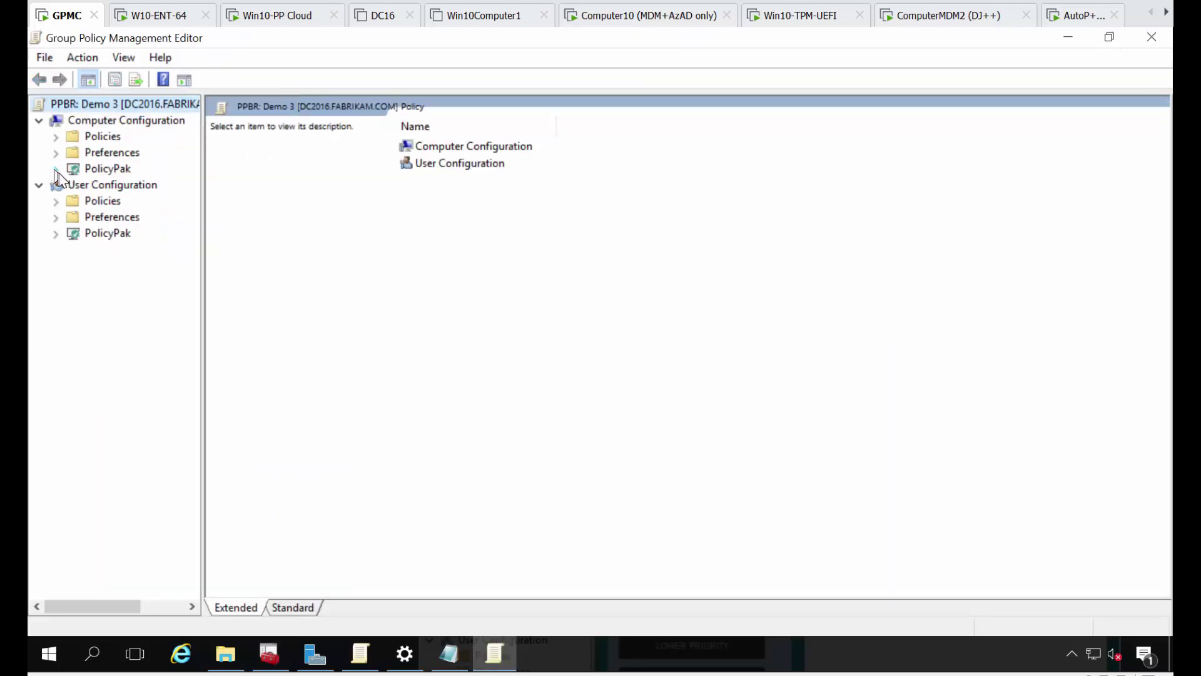
Set the default browser to Google Chrome in Collection 1 of the computer-side PolicyPak Browser Router.
{"action": "left_click", "coordinate": [56, 170]}
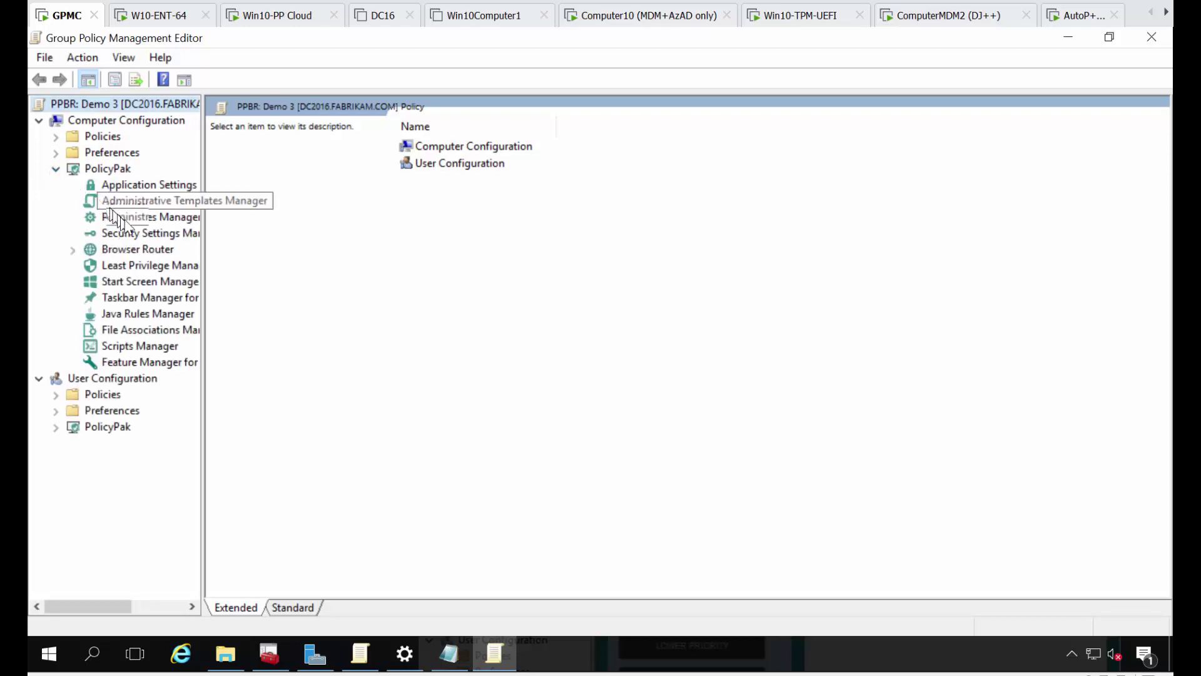
{"action": "left_click", "coordinate": [138, 250]}
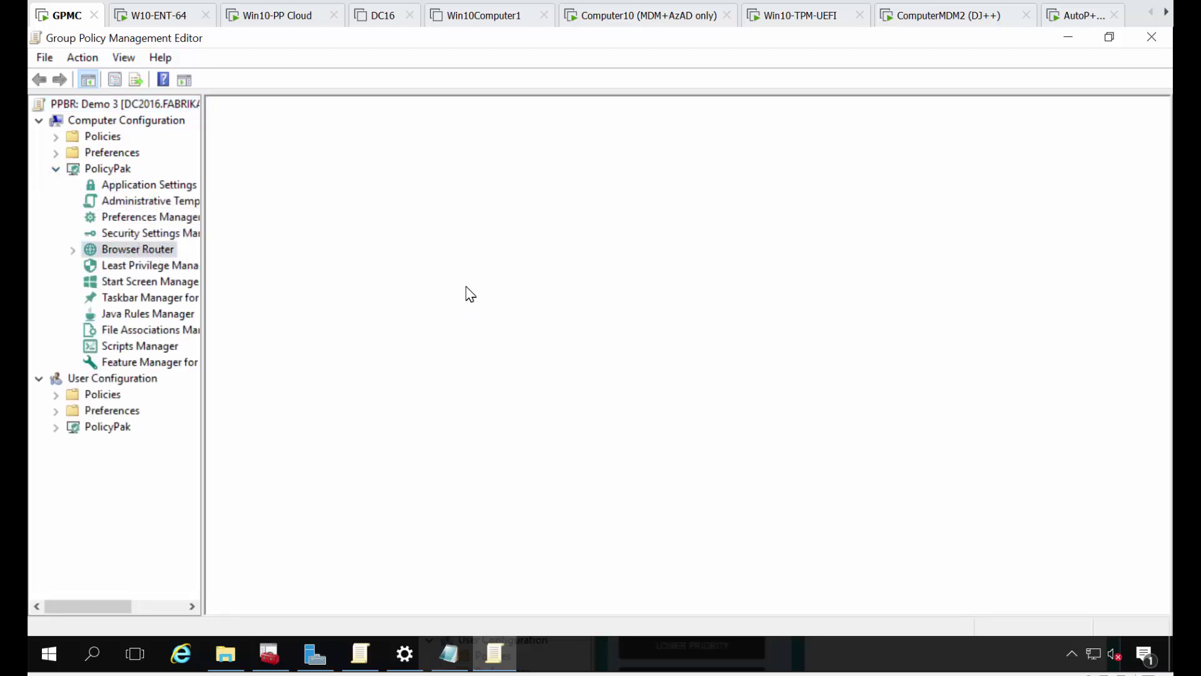
{"action": "double_click", "coordinate": [518, 189]}
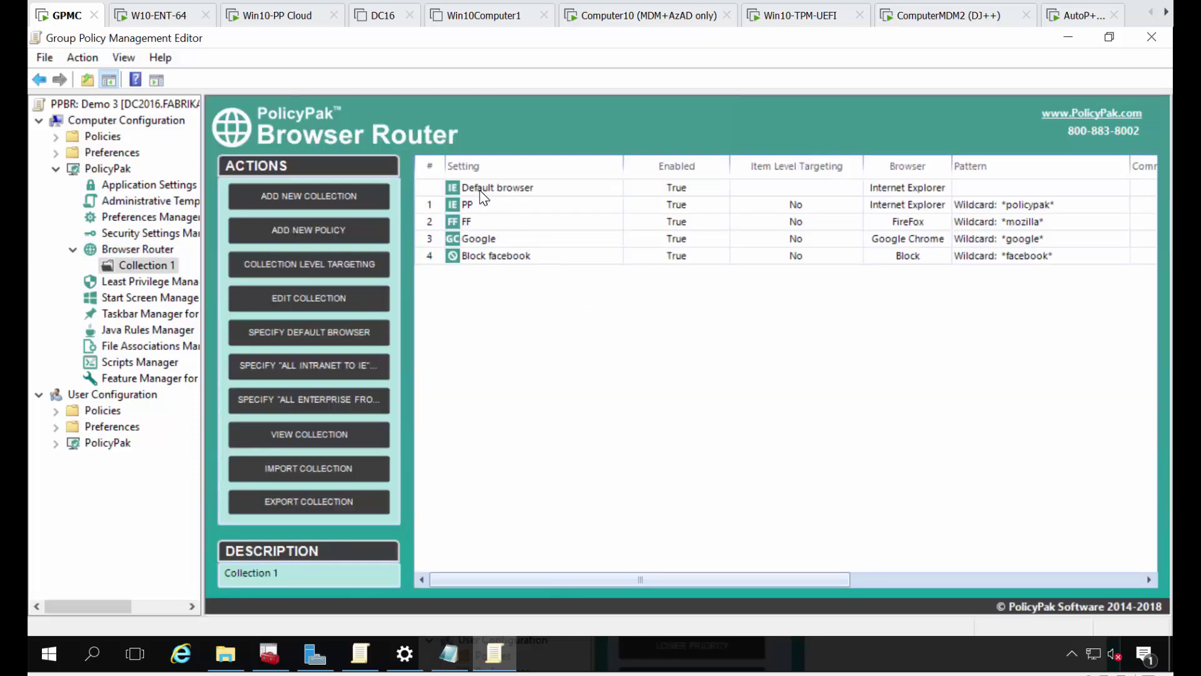
{"action": "double_click", "coordinate": [505, 191]}
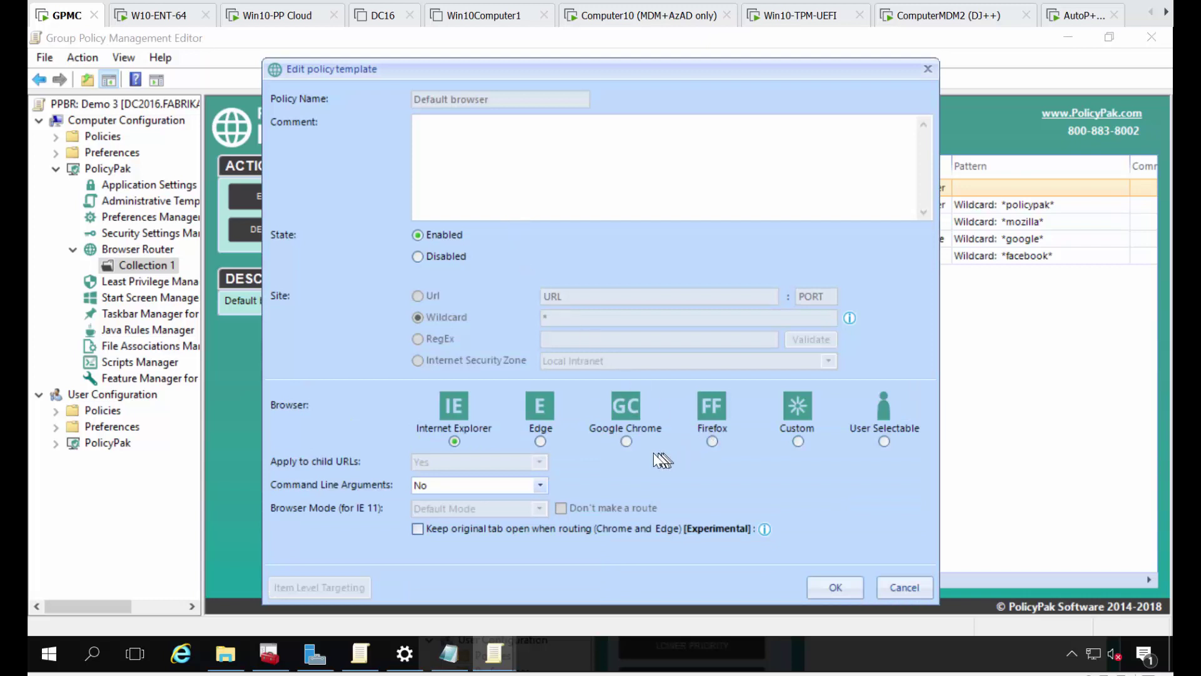
{"action": "left_click", "coordinate": [625, 441]}
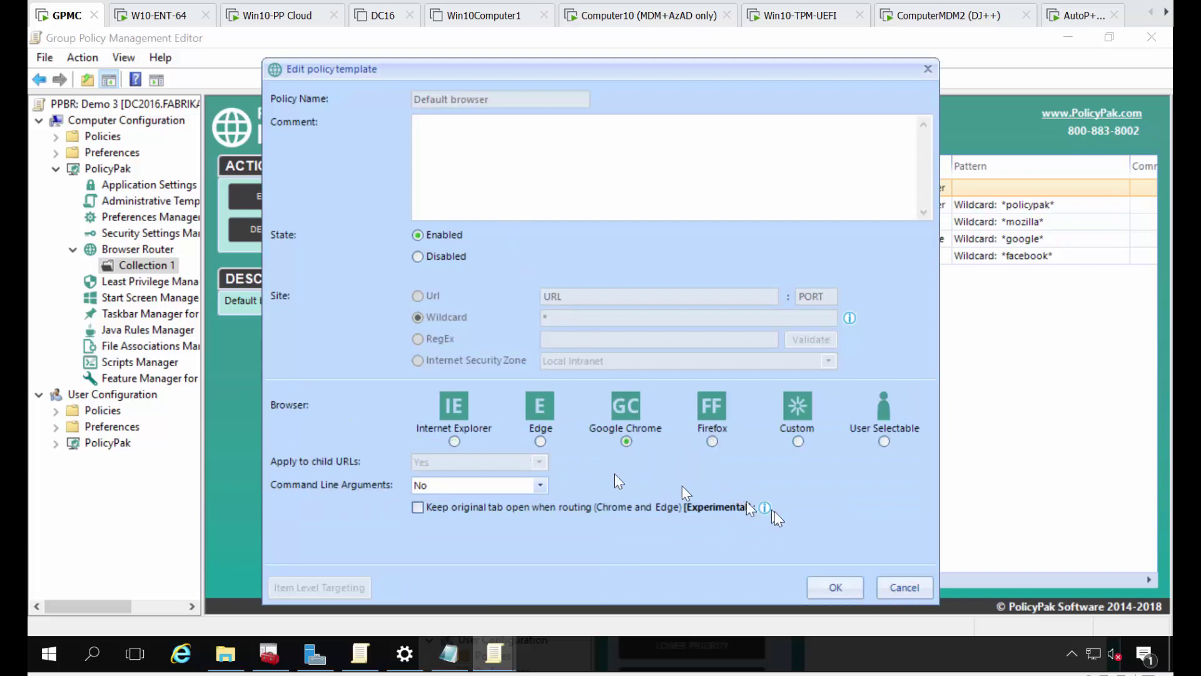
{"action": "left_click", "coordinate": [836, 588]}
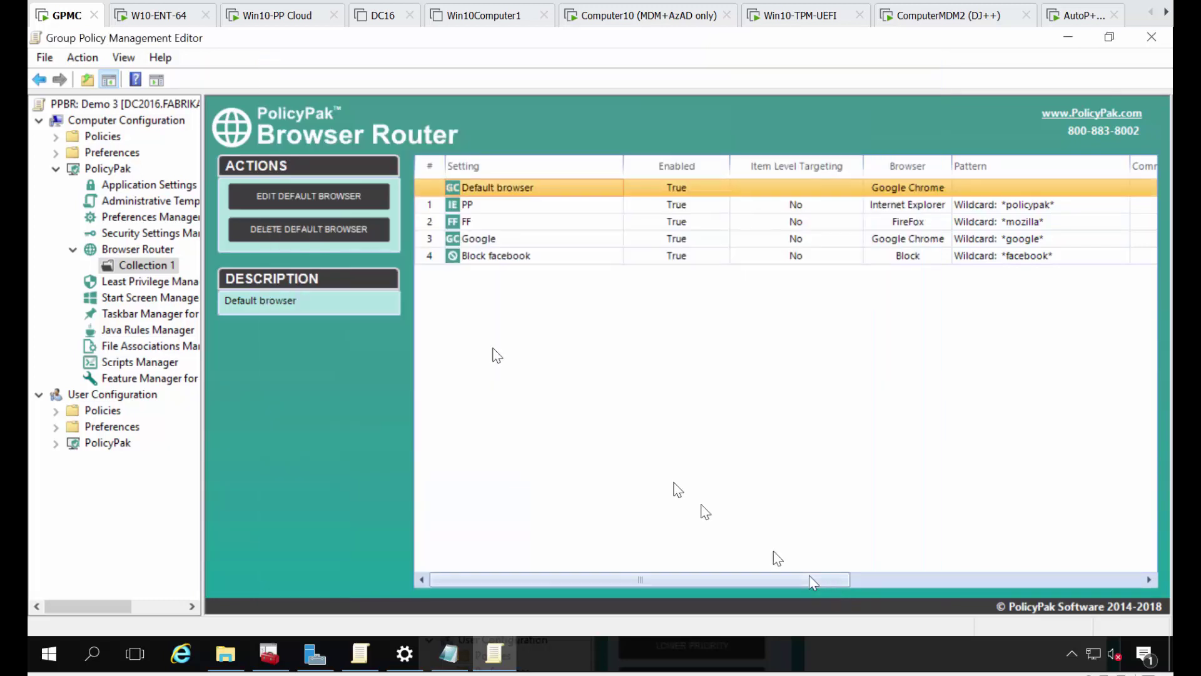
Switch to the W10-ENT-64 machine and run gpupdate in a new command prompt.
{"action": "left_click", "coordinate": [163, 16]}
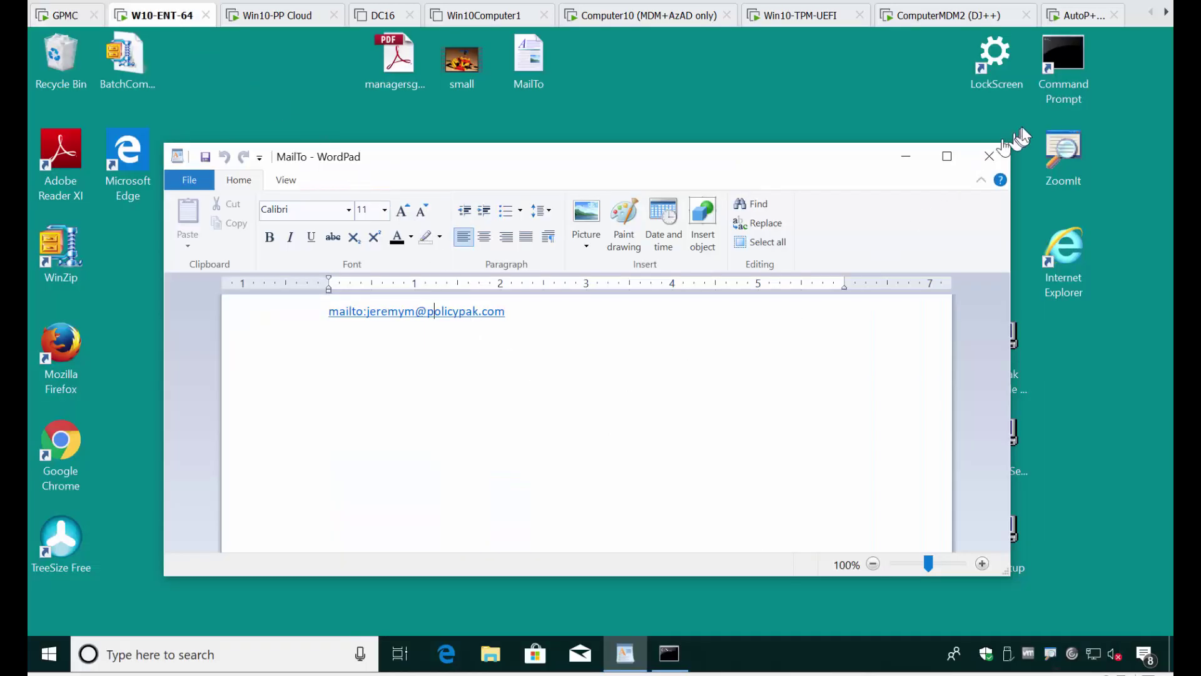
{"action": "double_click", "coordinate": [1063, 66]}
{"action": "left_click", "coordinate": [634, 304]}
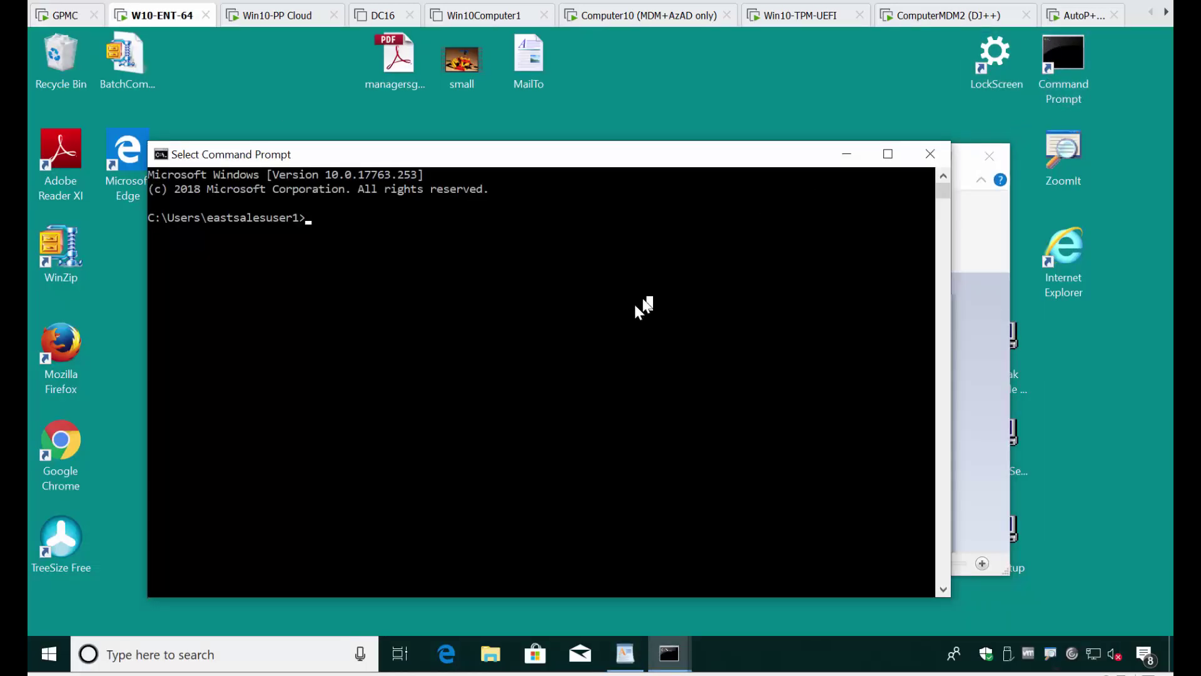
{"action": "type", "text": "gpupdate"}
{"action": "key", "text": "Return"}
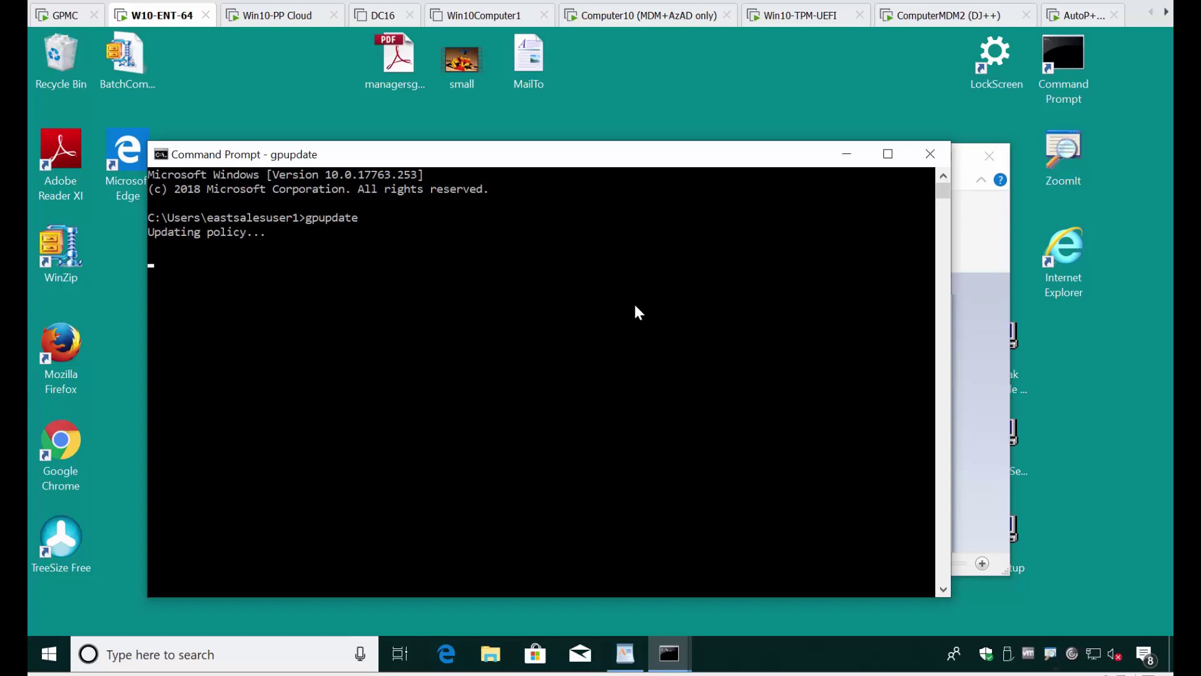
Uncover the document's mailto link and open it to test browser routing, then move the browser window below the link.
{"action": "left_click_drag", "start_coordinate": [570, 166], "coordinate": [831, 371]}
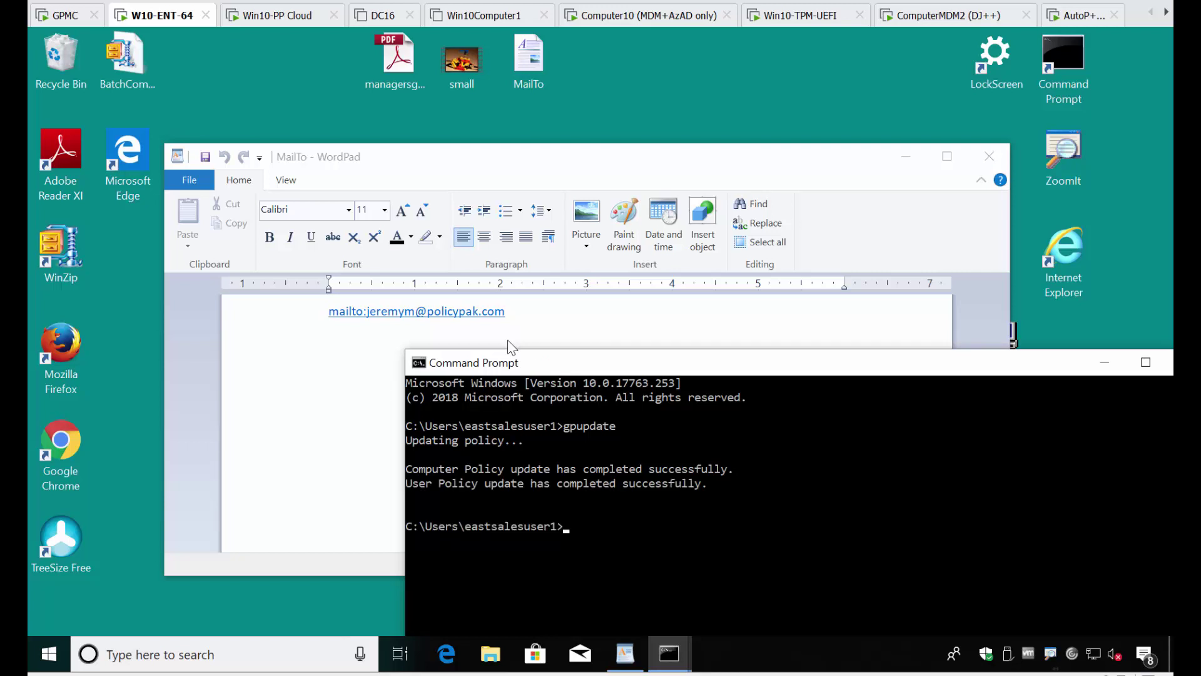
{"action": "left_click", "coordinate": [553, 313]}
{"action": "left_click", "coordinate": [453, 314]}
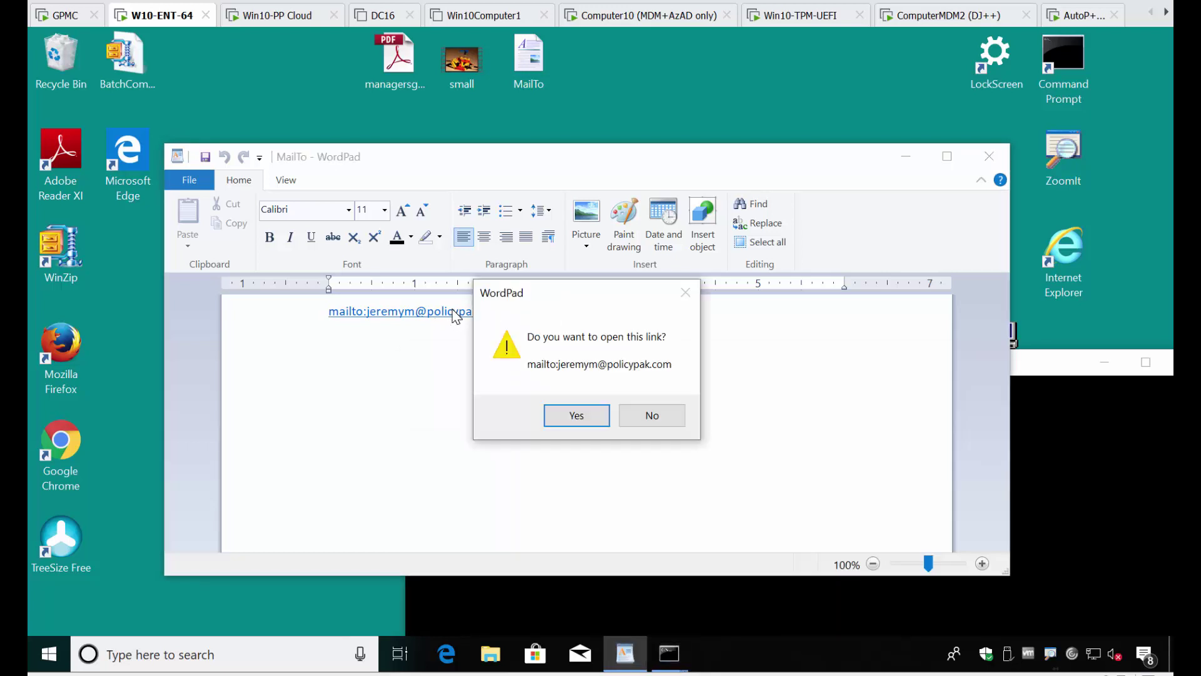
{"action": "left_click", "coordinate": [572, 421]}
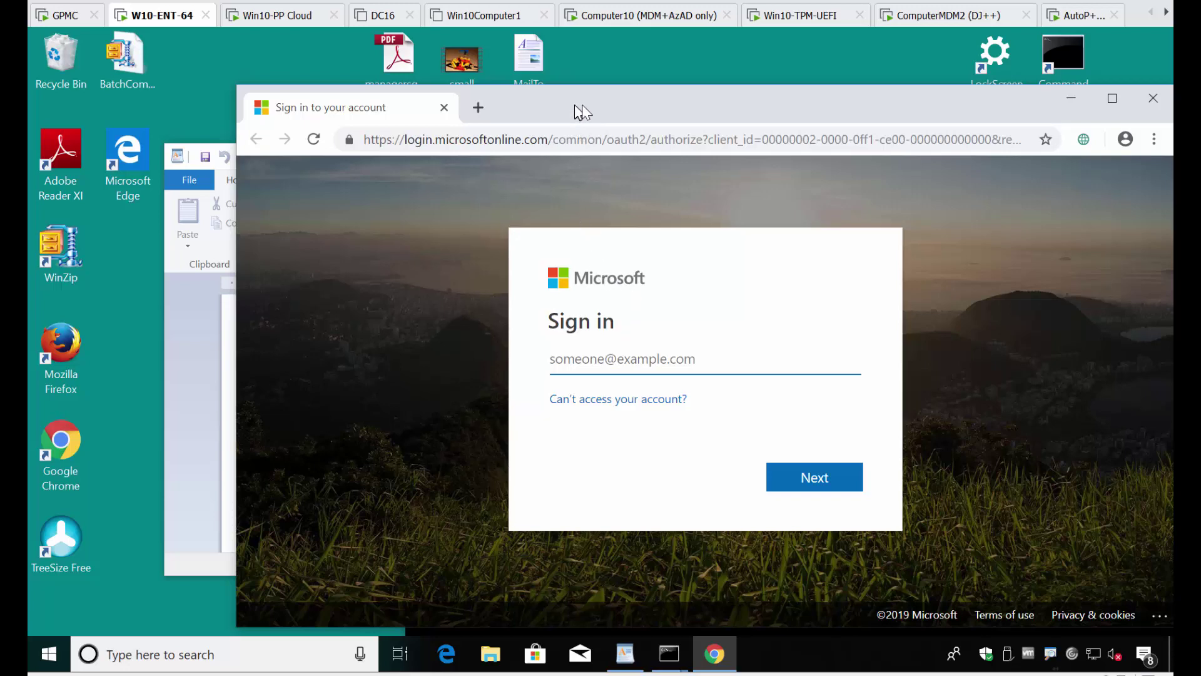
{"action": "left_click_drag", "start_coordinate": [582, 111], "coordinate": [575, 370]}
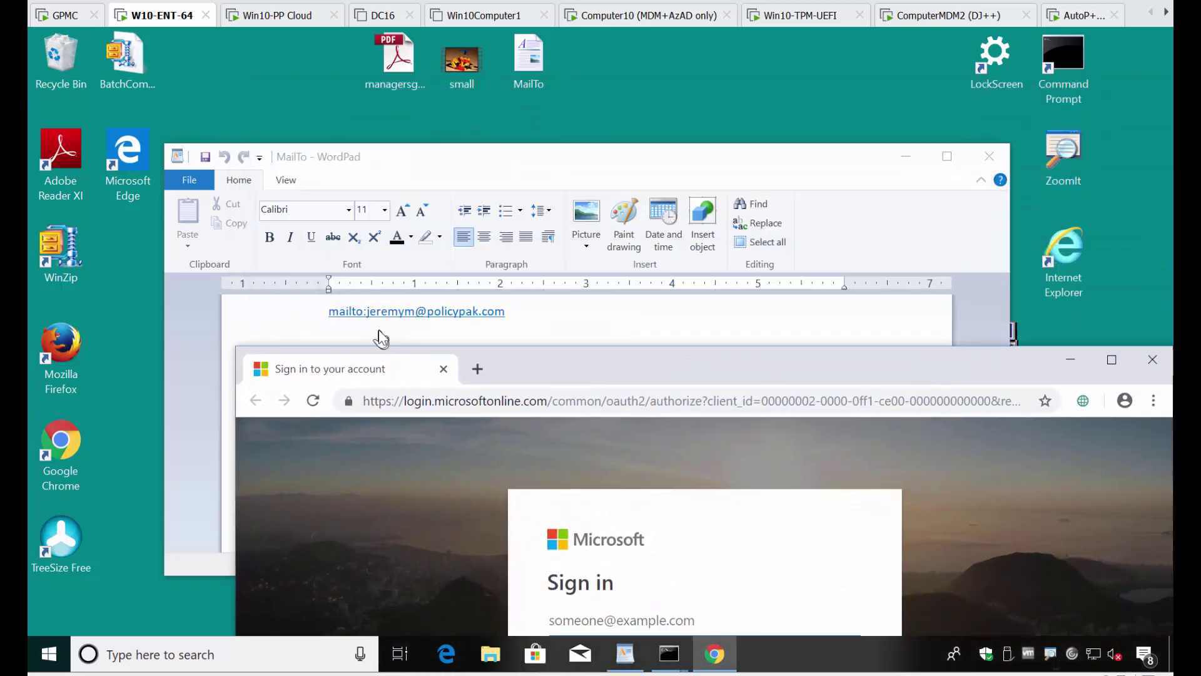